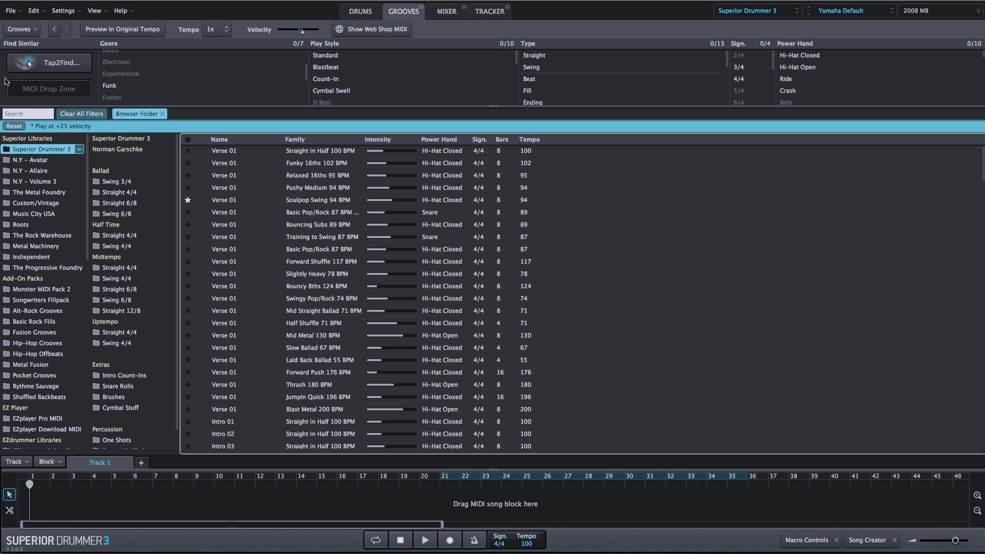
Step: Enter a rhythm in Tap2Find at a lowered tempo with 1/16 quantization and show the matching grooves
click(58, 68)
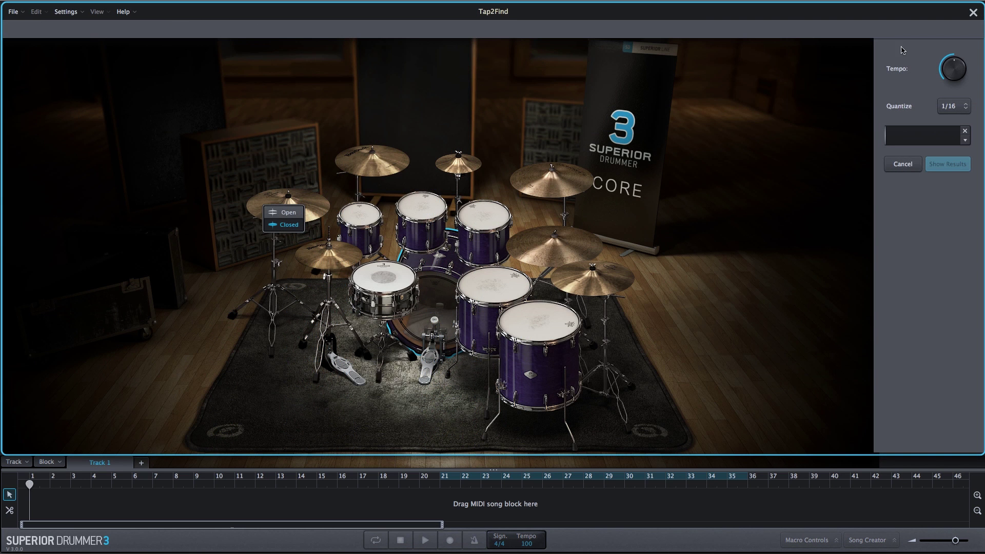
mouse_move(953, 78)
drag(953, 78, 950, 96)
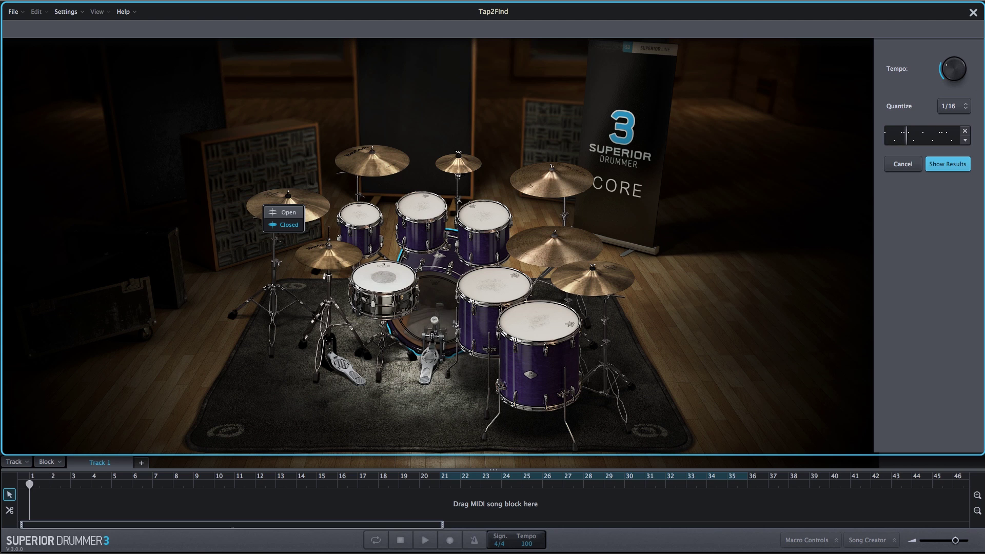
click(947, 164)
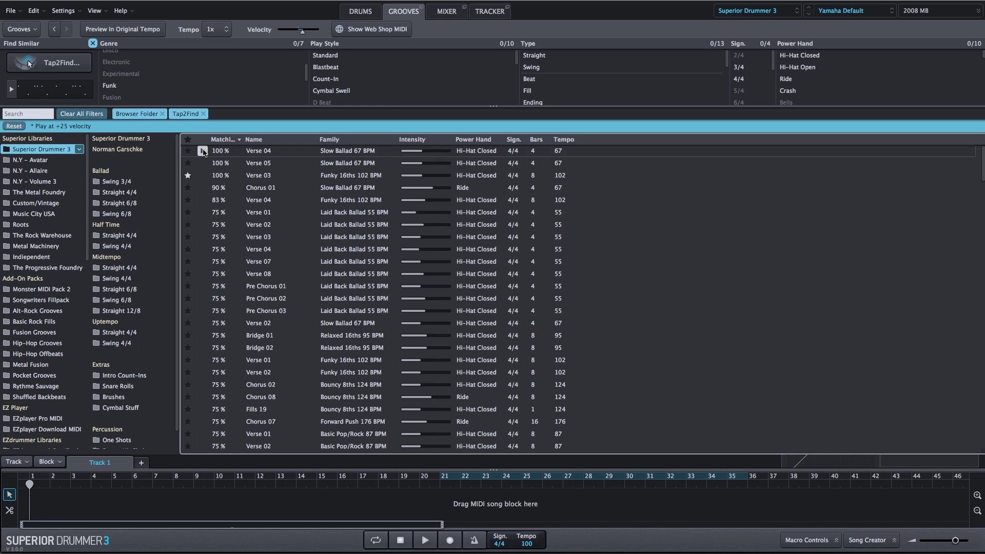
Step: Audition the Verse 04, Verse 05 and Verse 03 matches, then search for grooves similar to Slow Ballad 67 BPM Verse 04
click(203, 152)
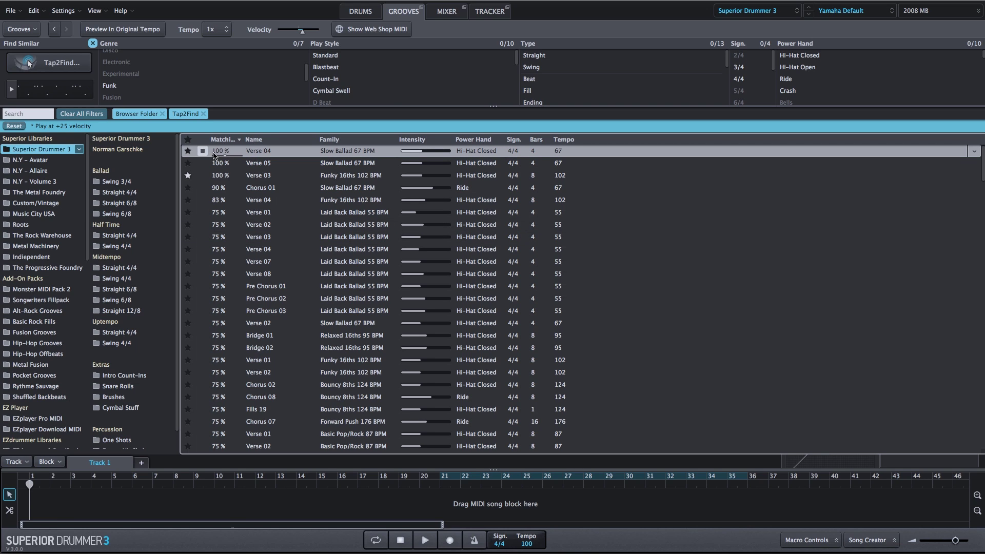
click(259, 164)
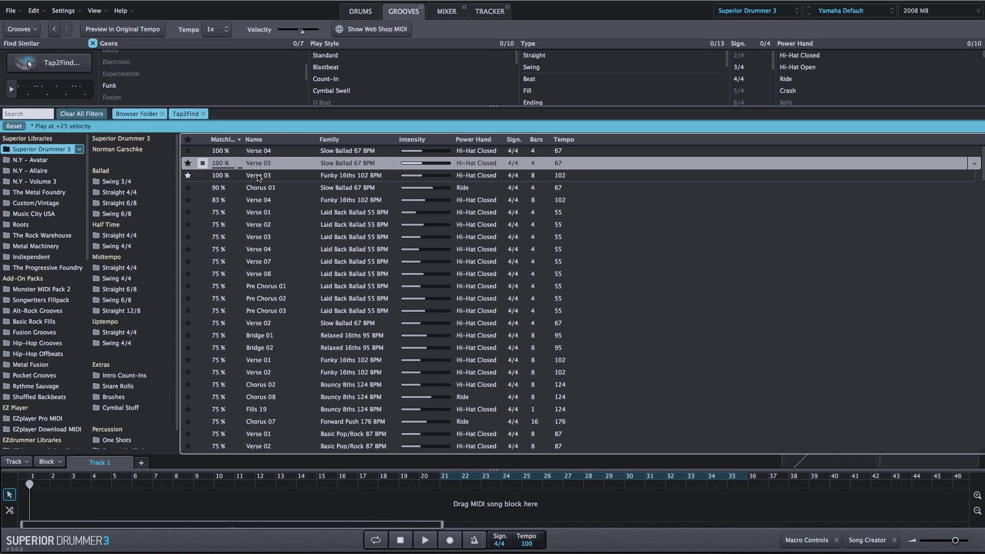
click(258, 176)
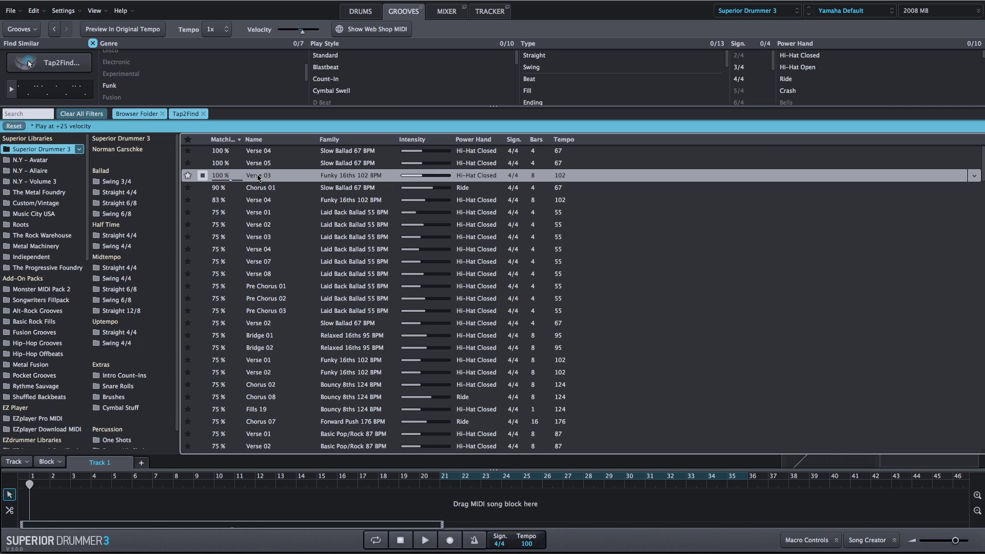
click(202, 175)
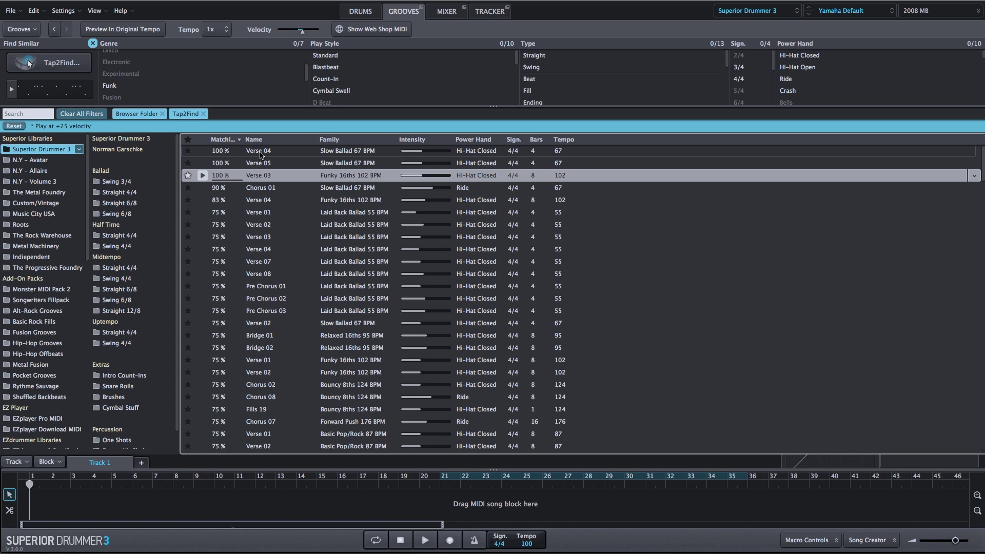
drag(261, 154, 68, 93)
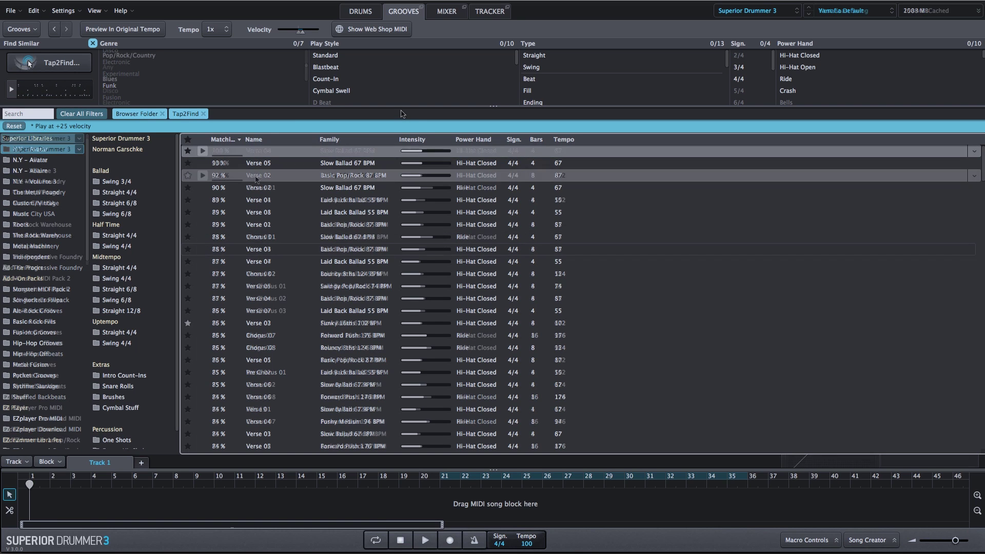
Step: Place the Funky 16ths 102 BPM Verse 03 groove at bar 1 of Track 1 and open it in Edit Play Style with looping on
drag(224, 386, 97, 510)
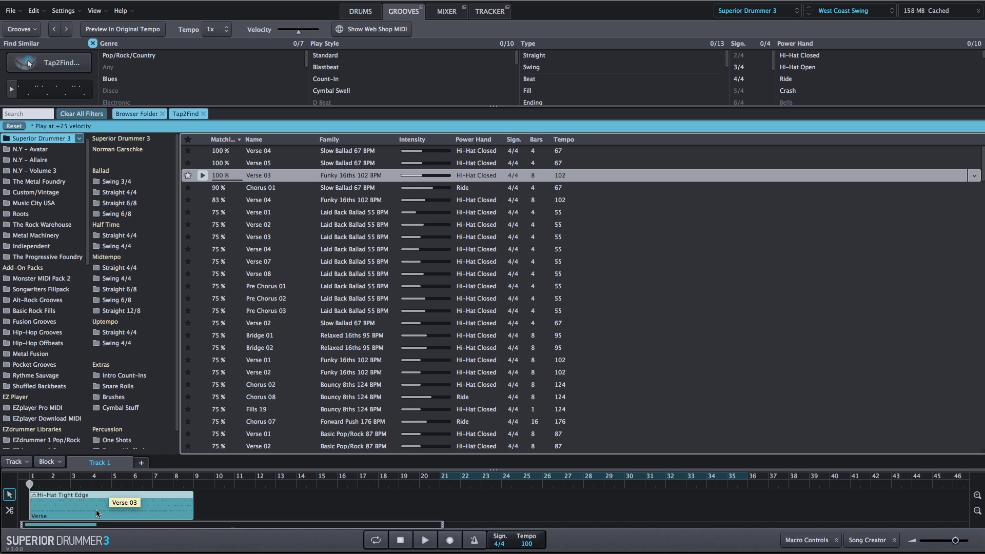
double_click(96, 509)
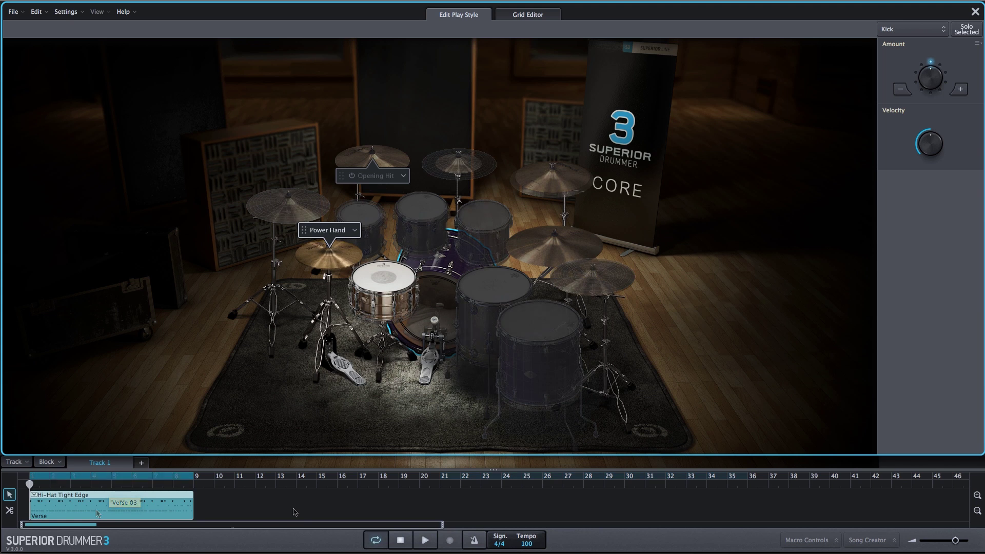
key(l)
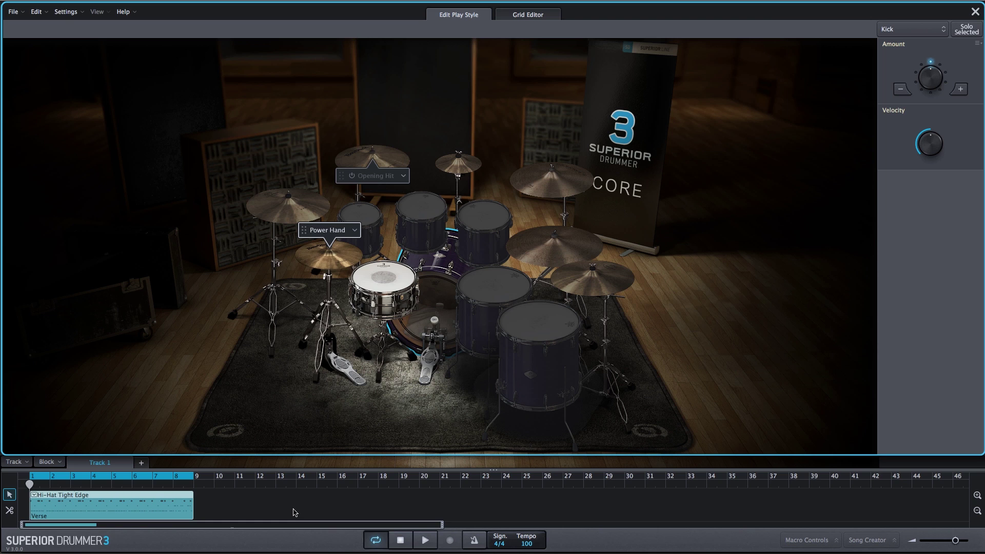
Step: Divide the groove into four-bar Verse, Chorus, Bridge and Outro blocks and play the Verse block in a loop
click(207, 511)
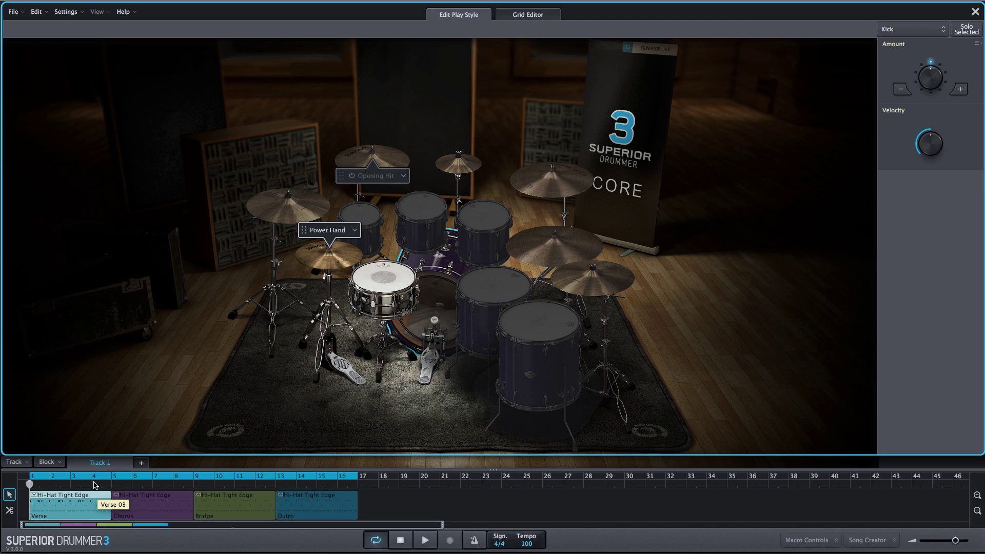
click(77, 515)
click(424, 540)
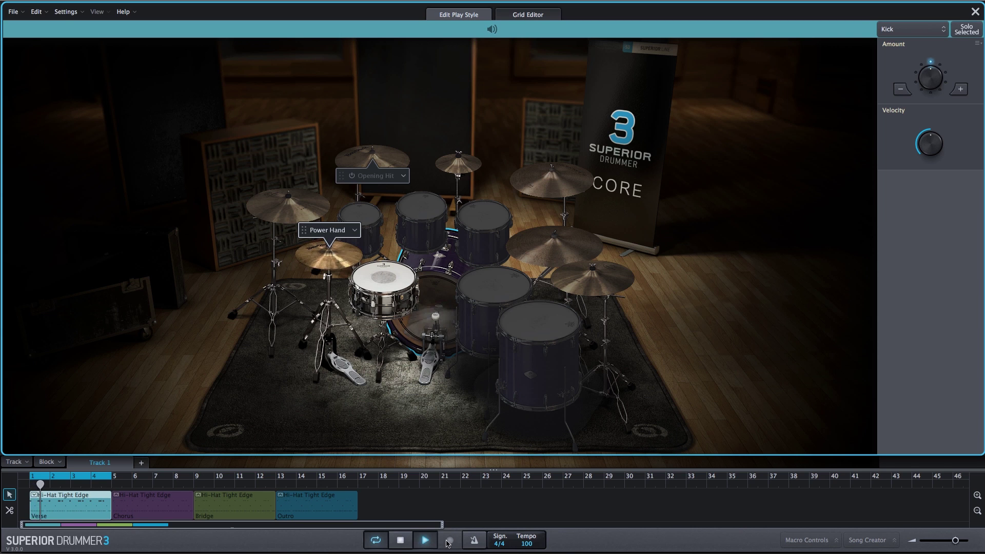
Step: Set the Hi-Hat Amount in the Verse block to 33 and stop playback
click(310, 266)
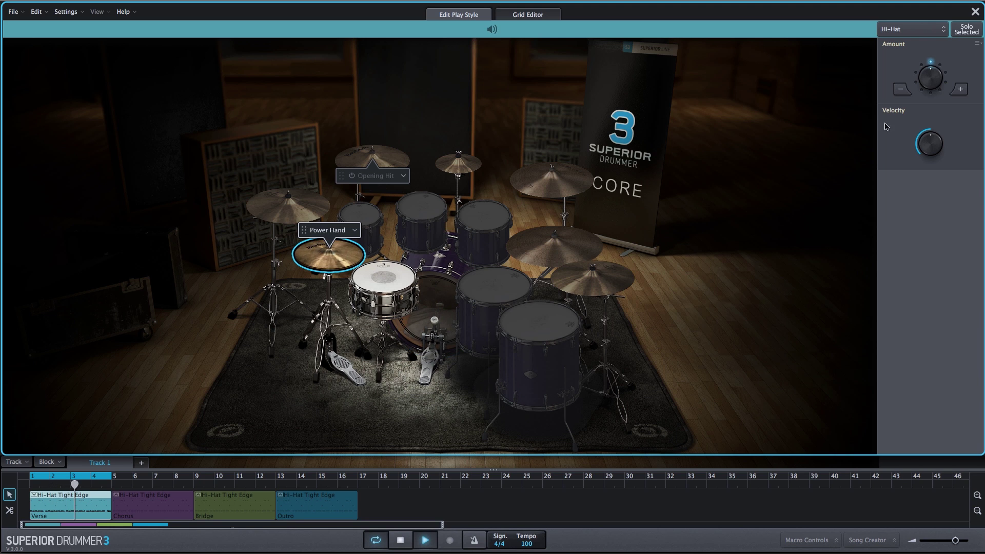
drag(930, 77, 923, 129)
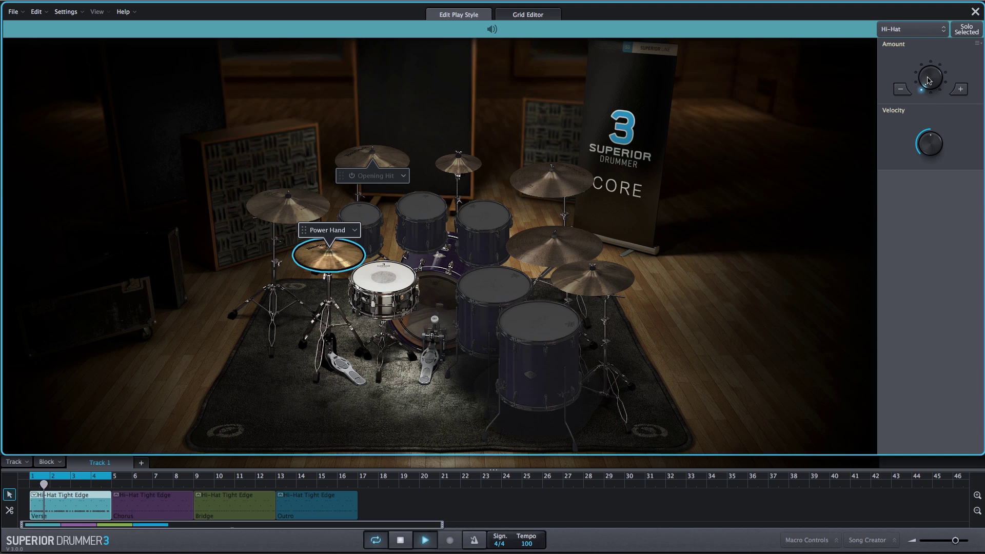
drag(928, 81, 931, 93)
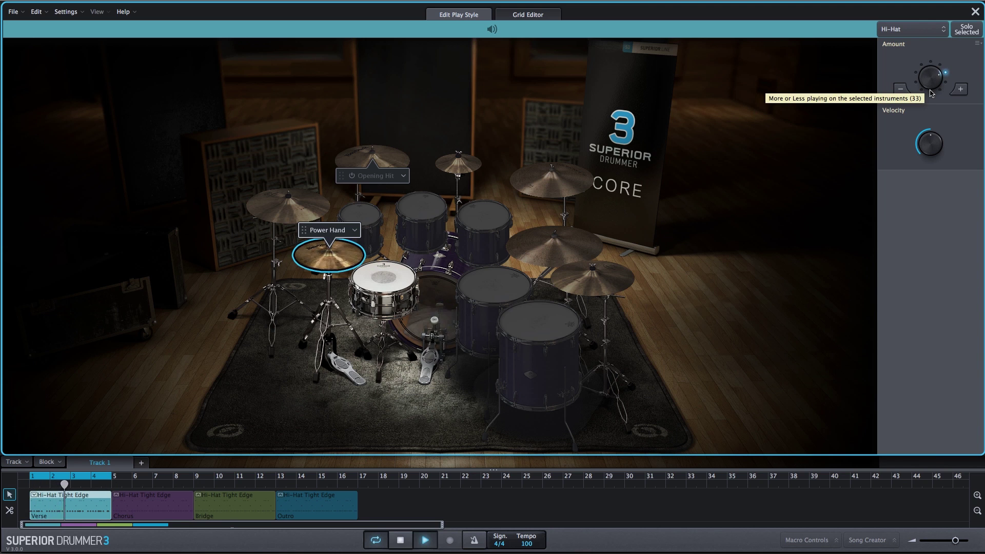
click(396, 543)
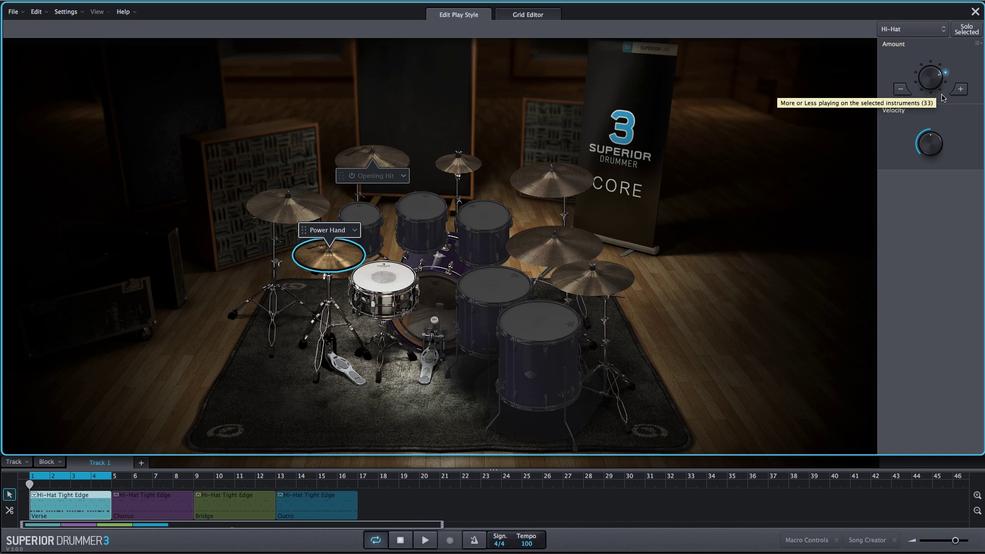
Step: Increase the Chorus block's Snare Amount to 16 hits and raise the snare's velocity
key(Right)
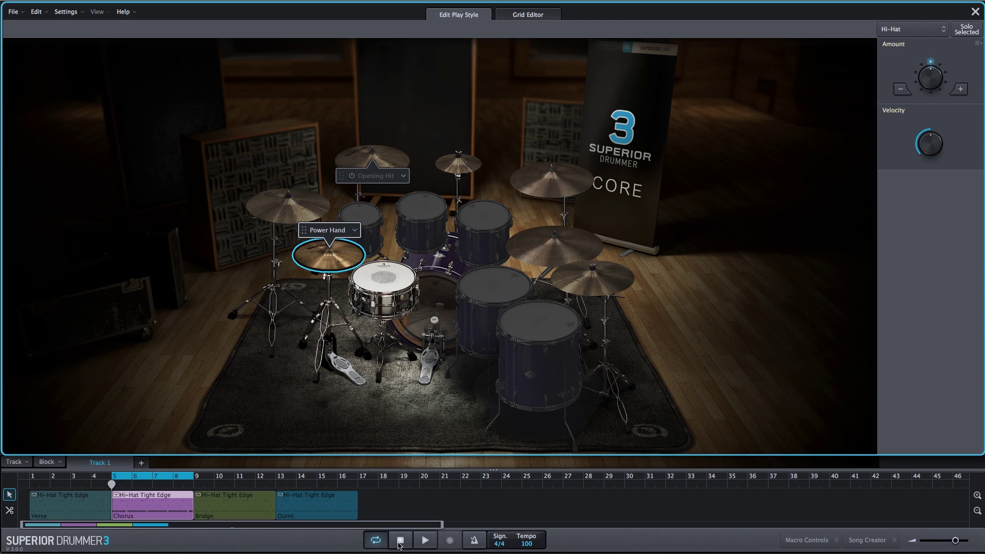
click(390, 287)
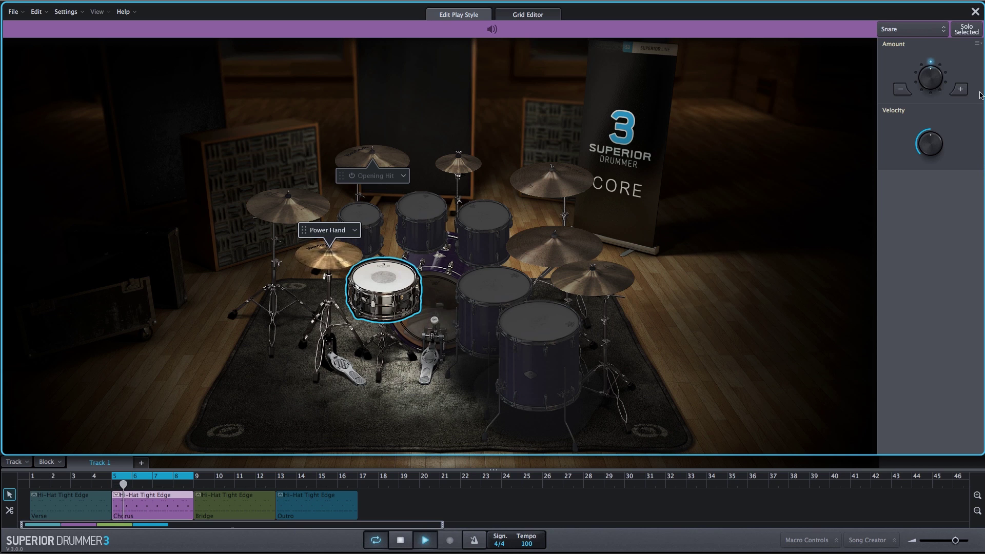
drag(930, 76, 923, 58)
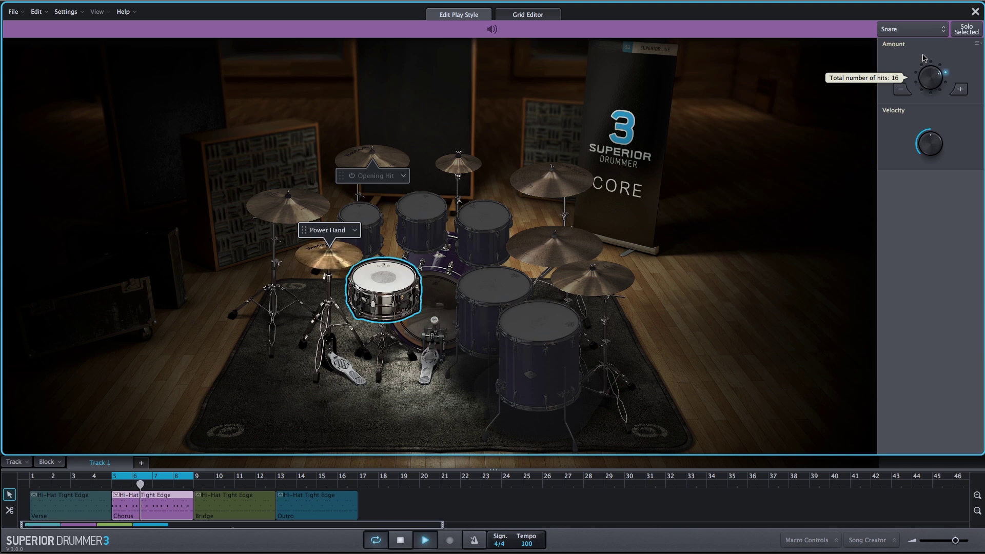
mouse_move(922, 138)
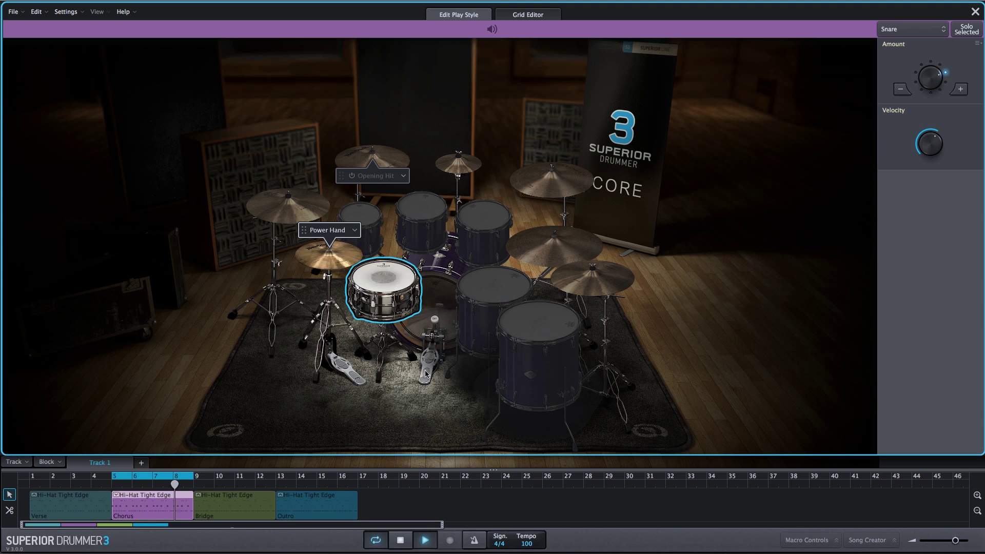
Step: Increase the Chorus block's Kick Amount to 20 hits, raise the kick's velocity and stop playback
click(443, 335)
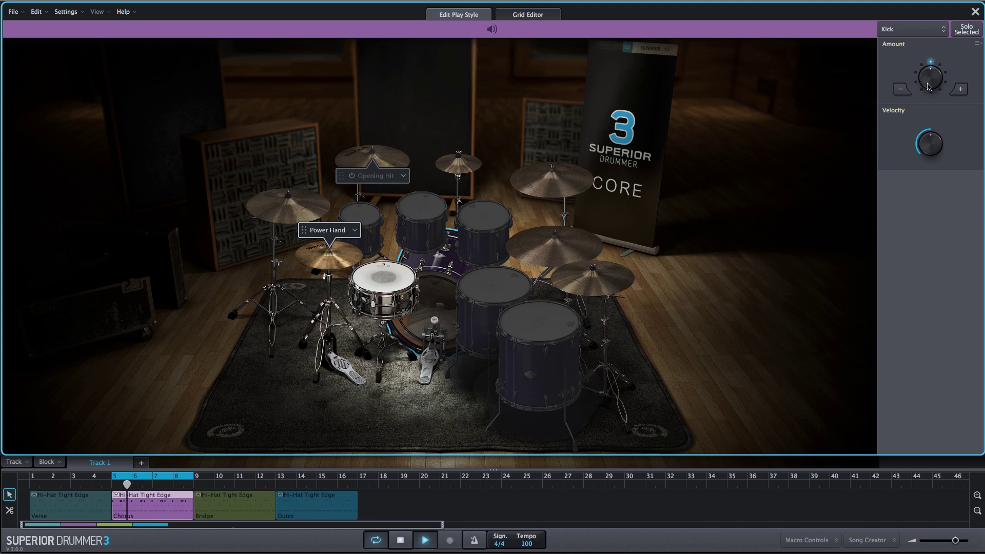
drag(928, 86, 926, 73)
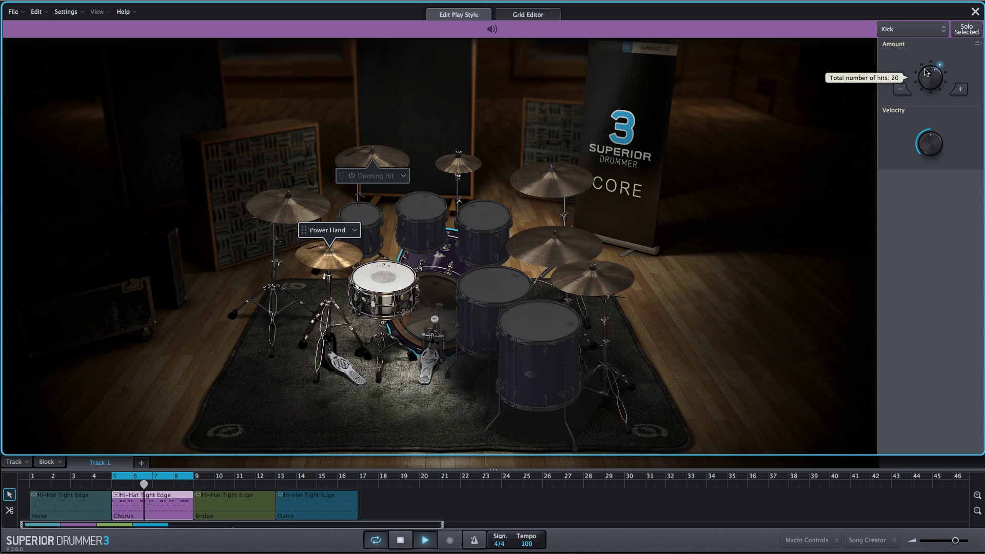
scroll(927, 75, up, 4)
scroll(927, 76, down, 3)
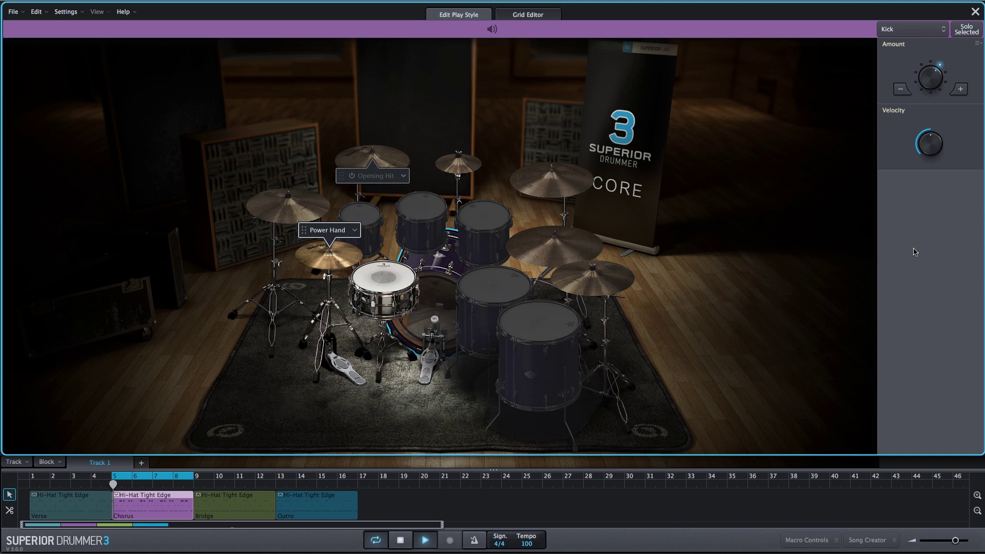
mouse_move(926, 134)
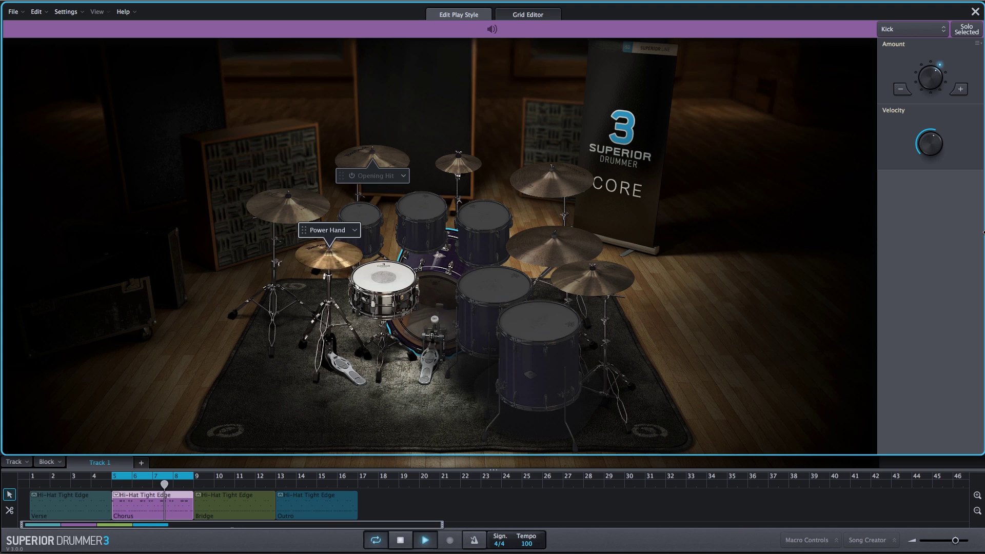
click(400, 541)
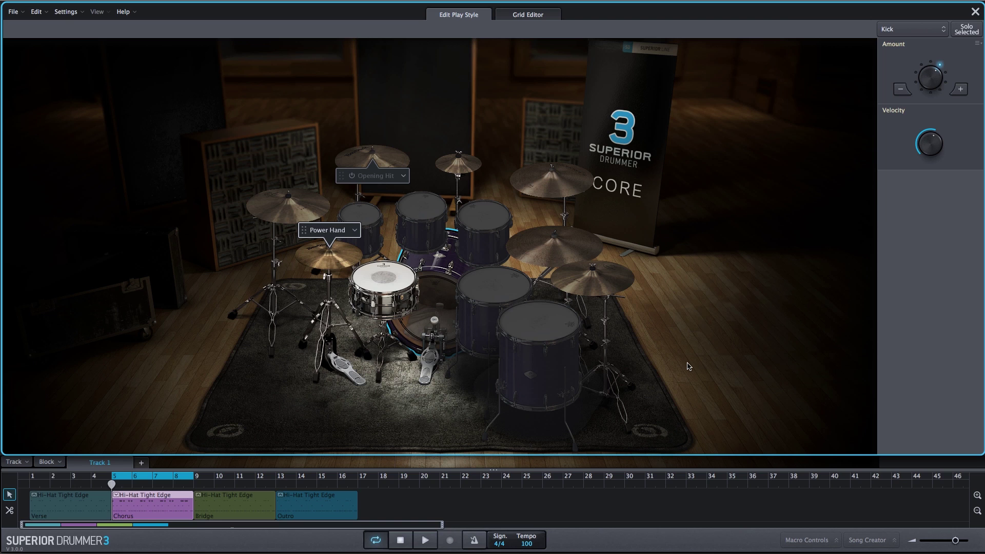
Step: Replace the Bridge block with a copy of the Chorus block and move its Power Hand from the hi-hat to the ride
click(223, 517)
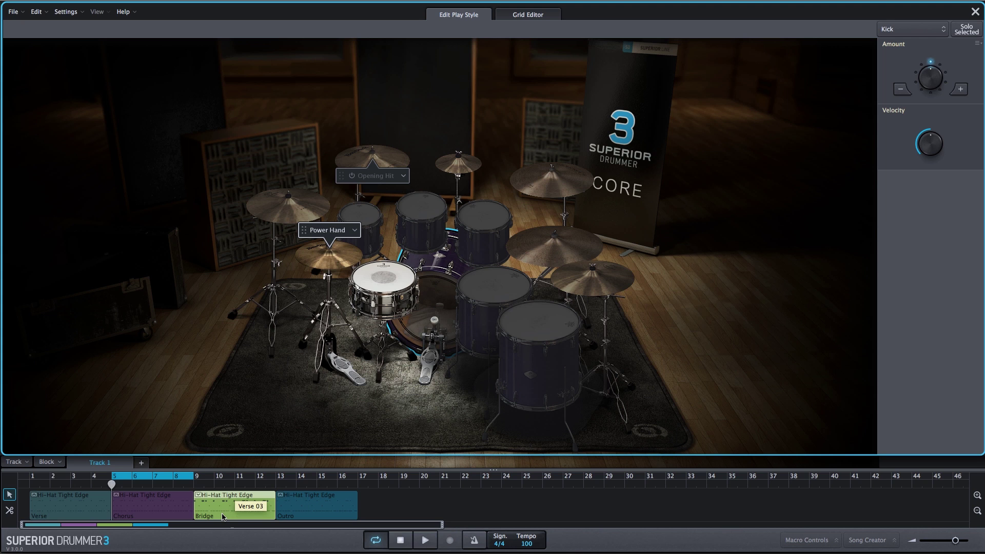
mouse_move(222, 517)
mouse_down()
mouse_move(139, 517)
mouse_move(218, 515)
mouse_up()
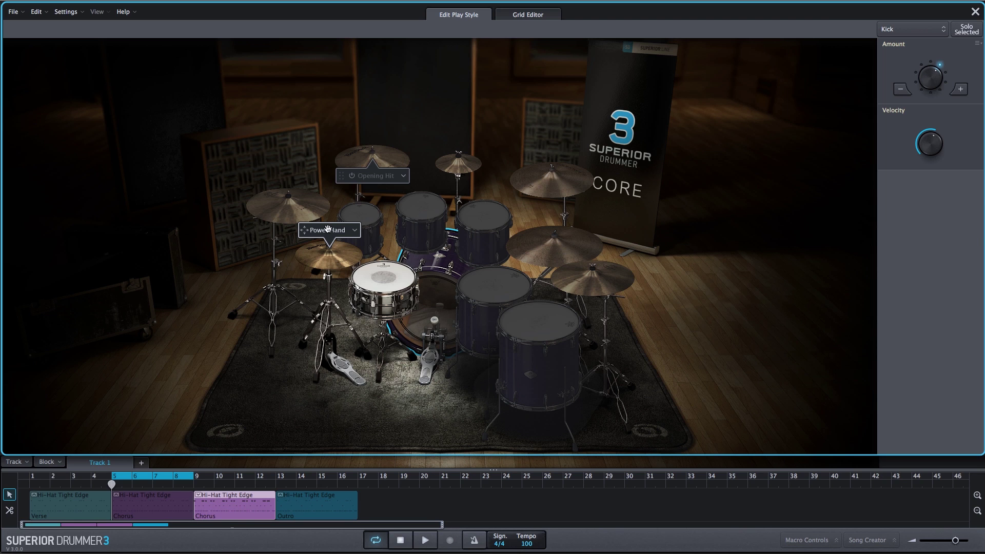
drag(328, 229, 555, 229)
click(425, 540)
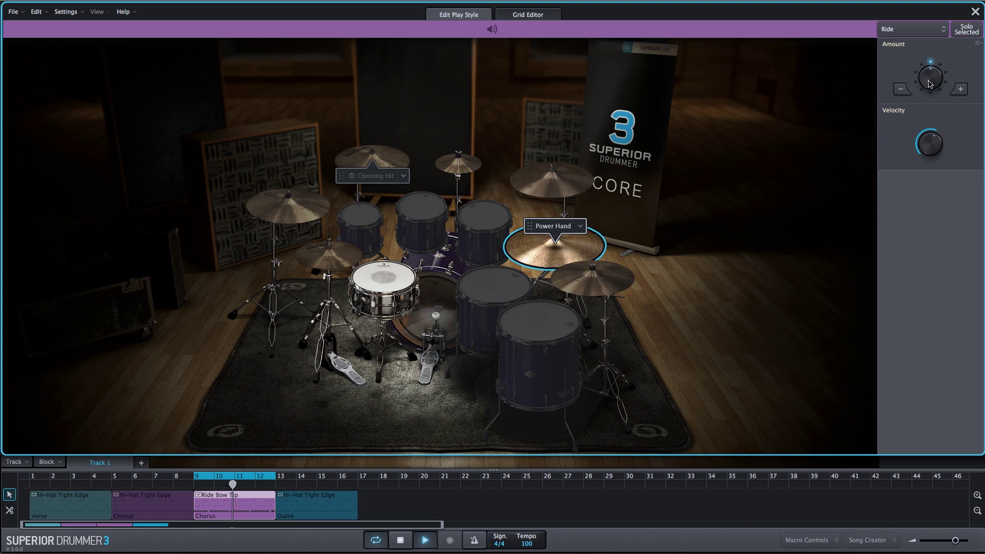
Step: Change the ride's articulation to Bell Shank in the second Chorus block
right_click(588, 243)
mouse_move(619, 313)
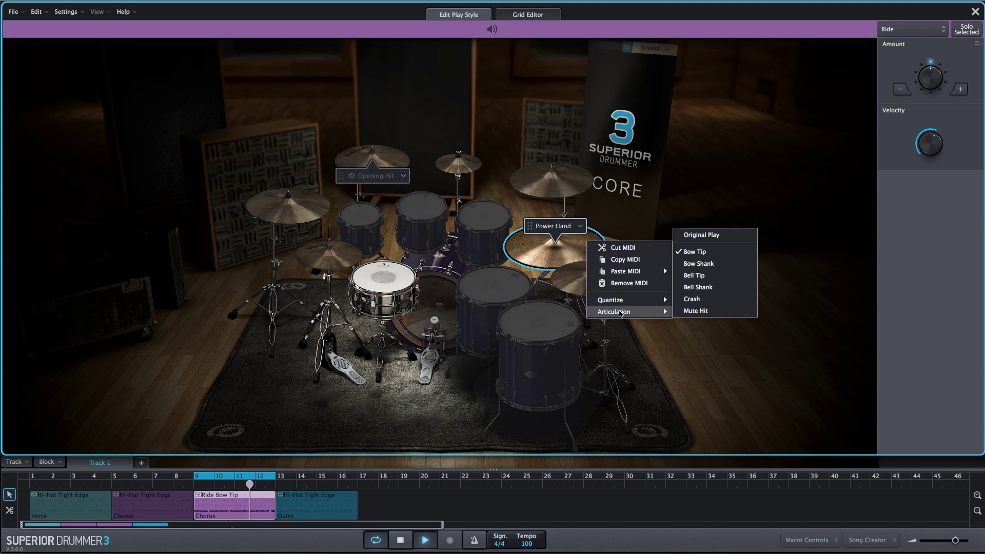
click(698, 287)
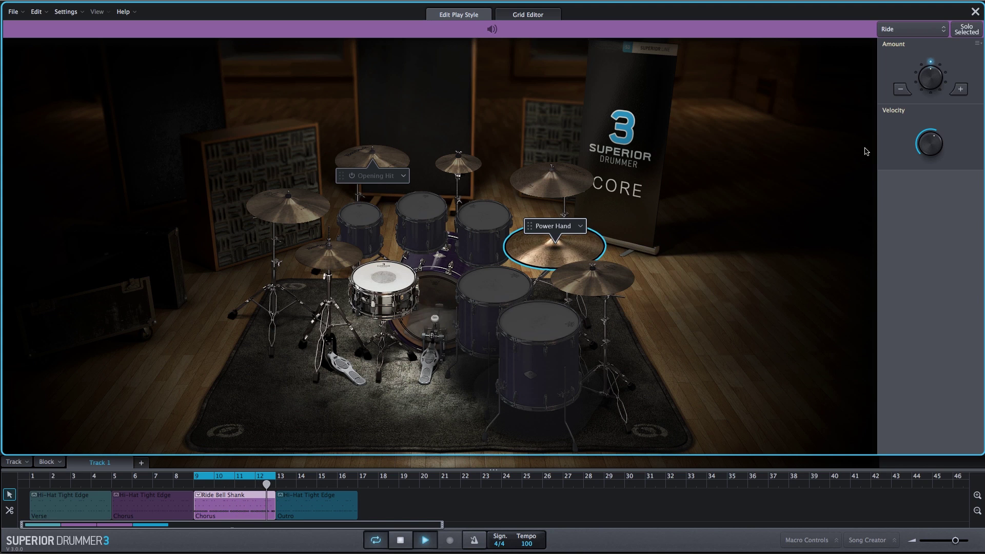
Step: Reduce the Ride Amount well below its default in the second Chorus block and stop playback
mouse_move(924, 80)
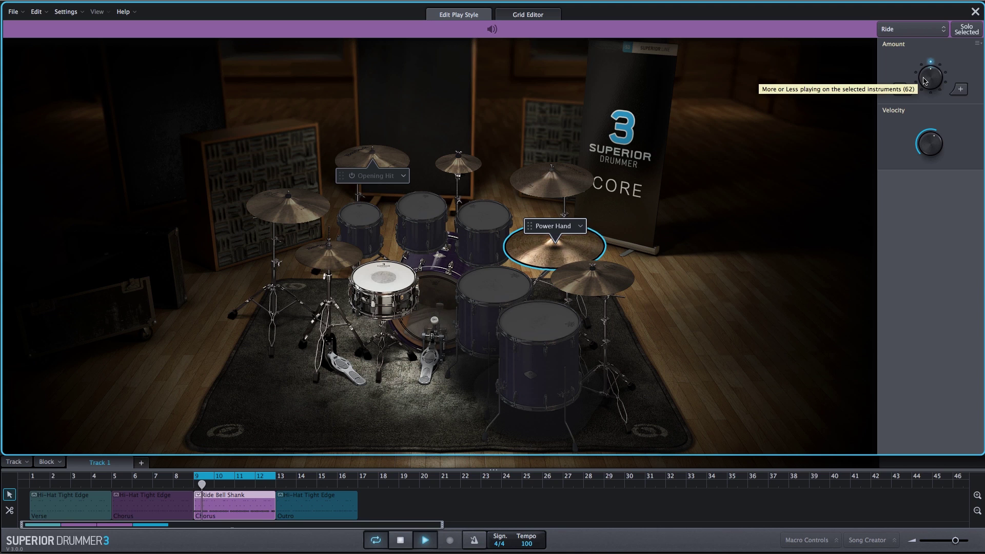
drag(924, 81, 925, 132)
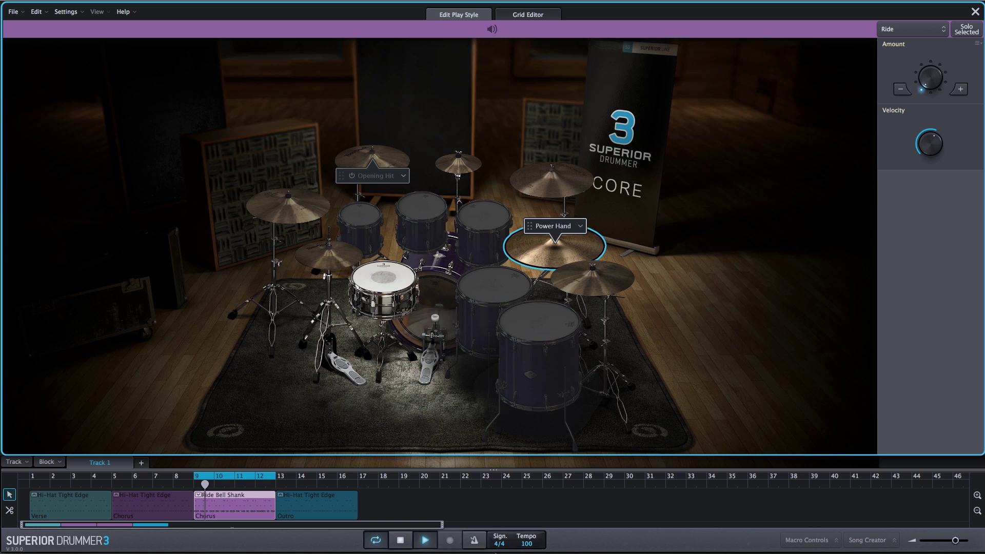
click(401, 542)
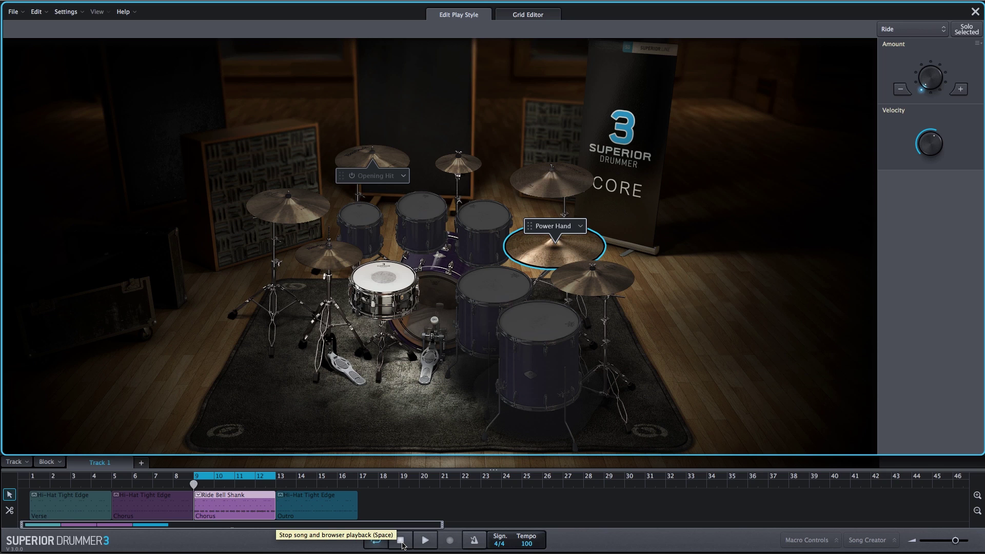
Step: Change the snare's articulation to Sidestick in the Outro block
right_click(576, 252)
click(403, 289)
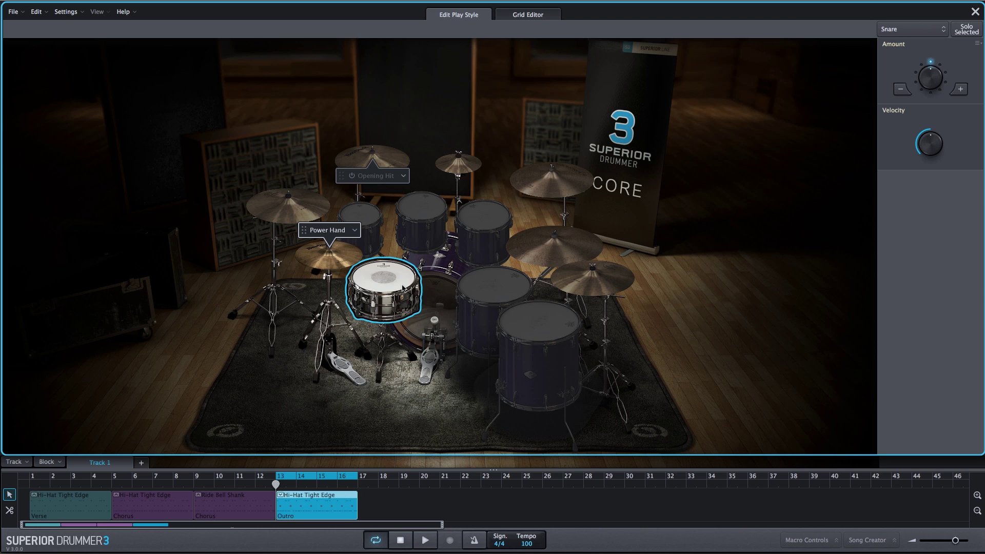
right_click(403, 289)
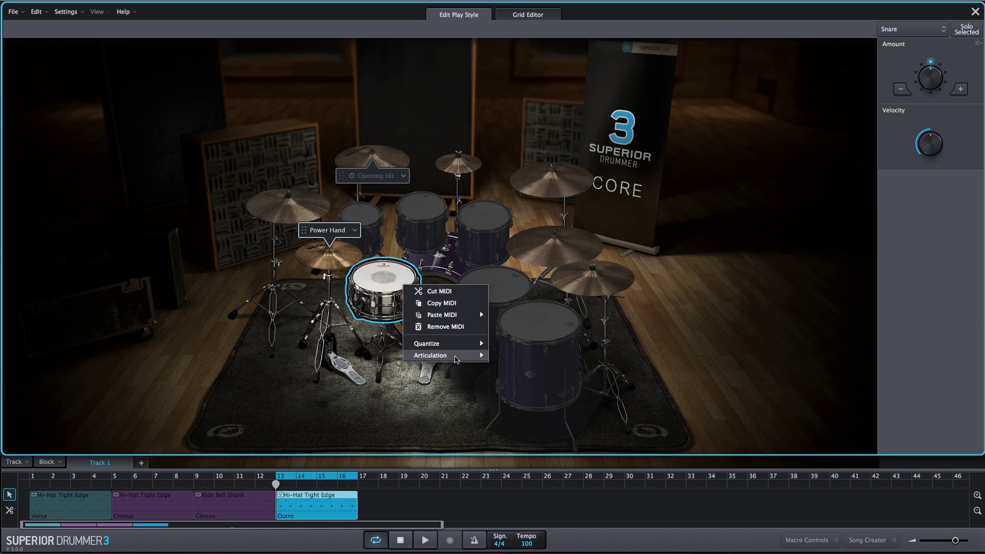
mouse_move(451, 355)
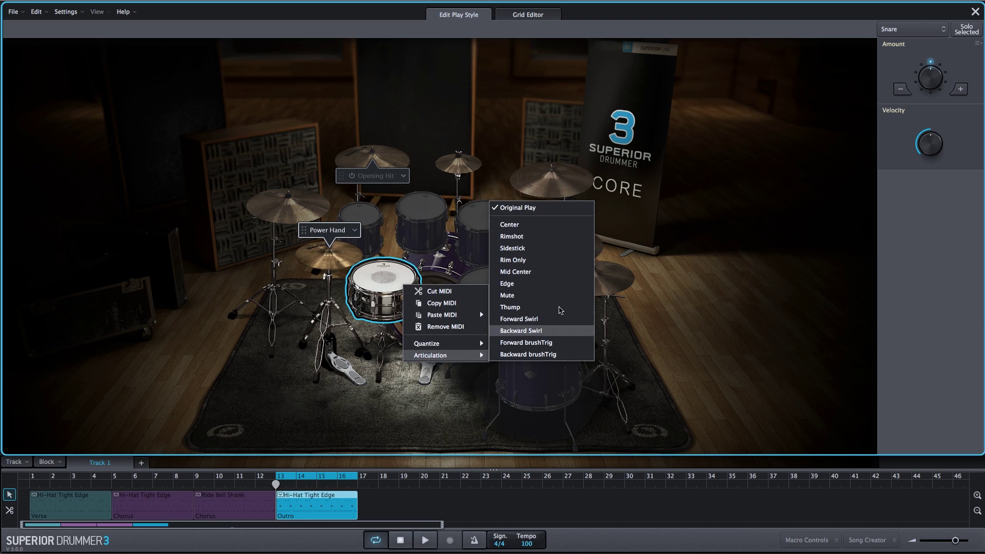
click(540, 248)
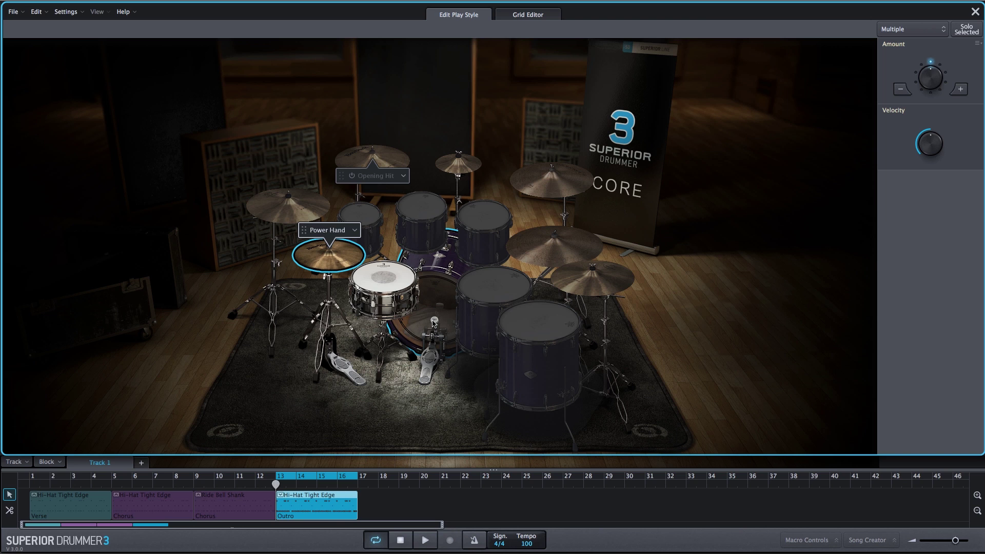
Step: Play the Outro block and set its Hi-Hat Amount to 29 hits
ctrl+click(435, 321)
key(space)
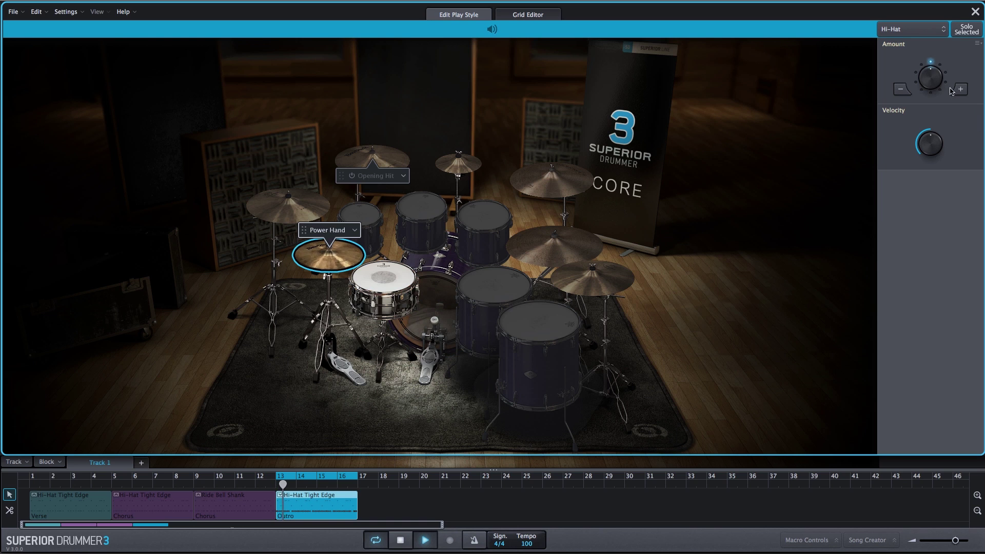
click(898, 93)
click(898, 94)
click(899, 94)
click(898, 94)
click(899, 94)
click(898, 94)
click(898, 94)
click(899, 93)
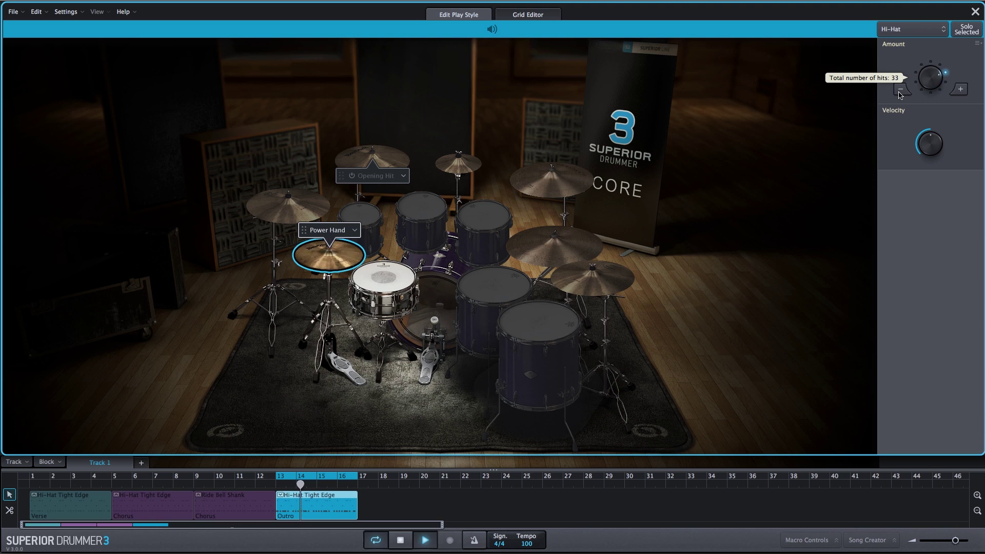
click(898, 94)
click(898, 94)
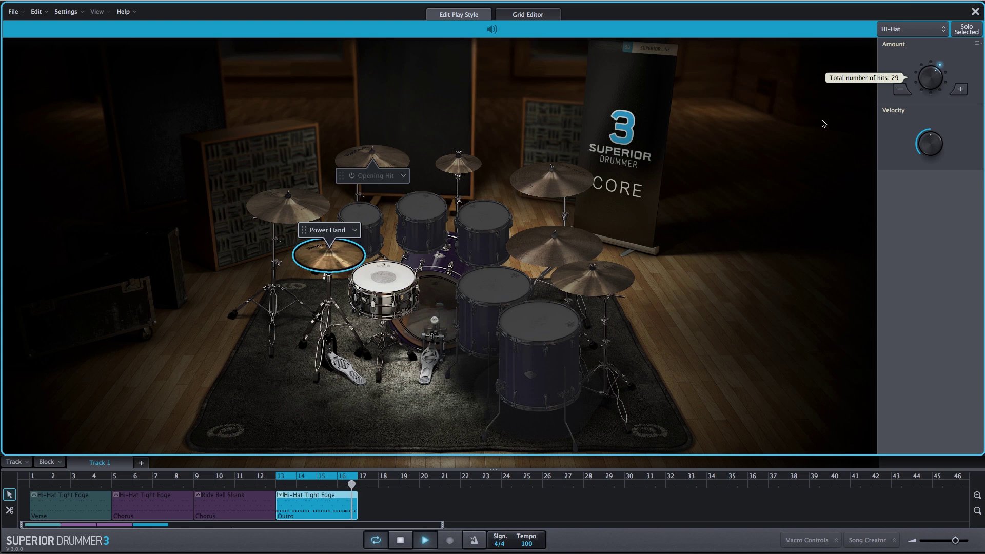
drag(914, 76, 914, 71)
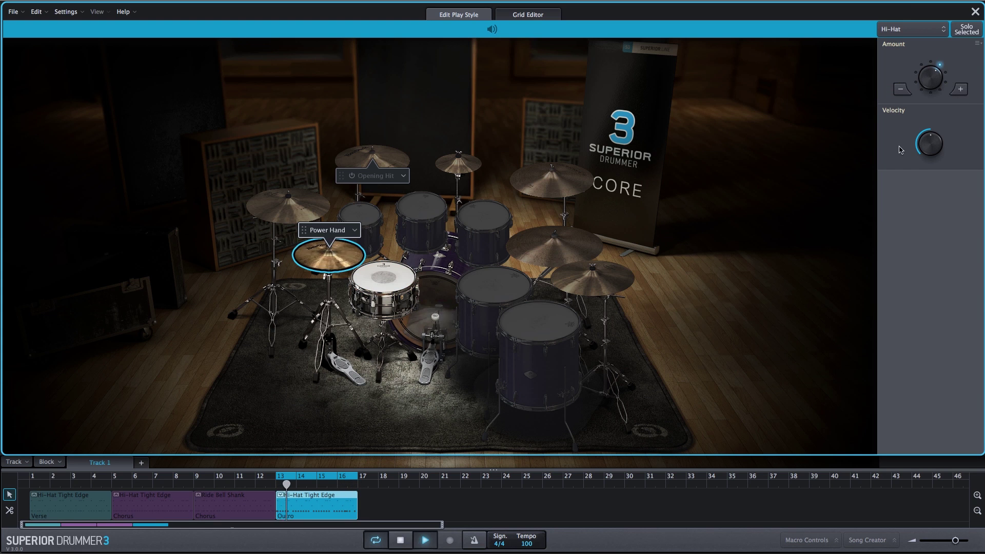
Step: Reduce the Outro block's Kick Amount, lower the kick's velocity by at least 37 and stop playback
mouse_move(925, 163)
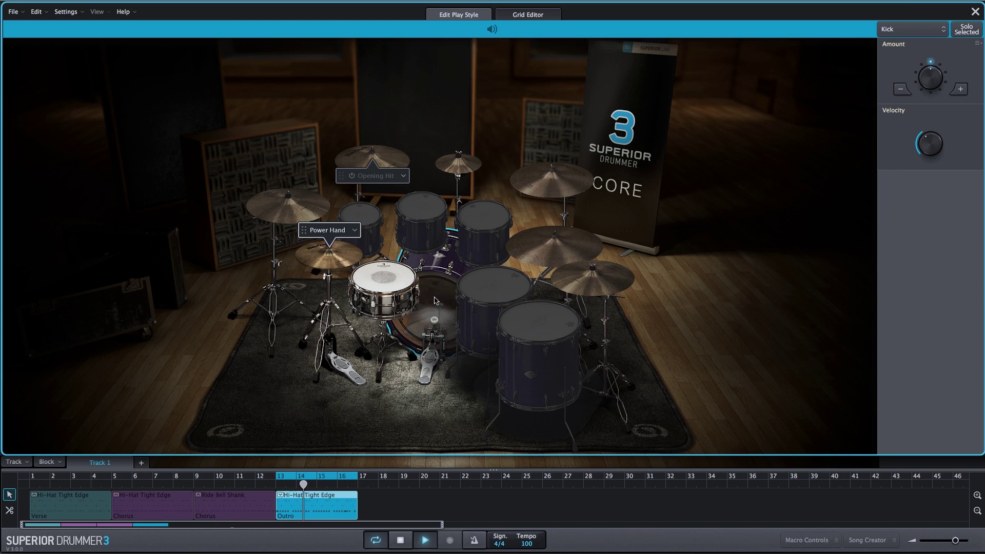
click(900, 90)
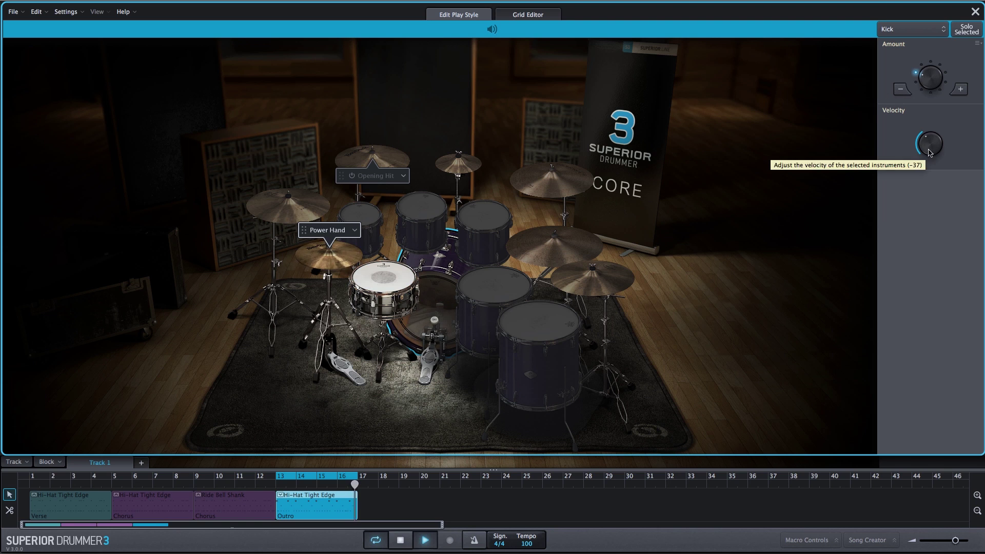
mouse_move(926, 153)
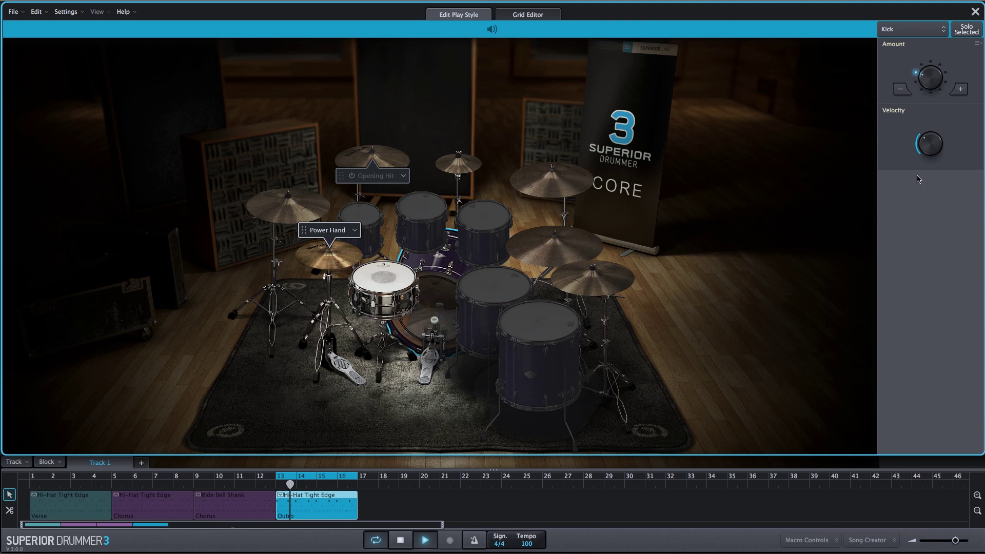
click(400, 545)
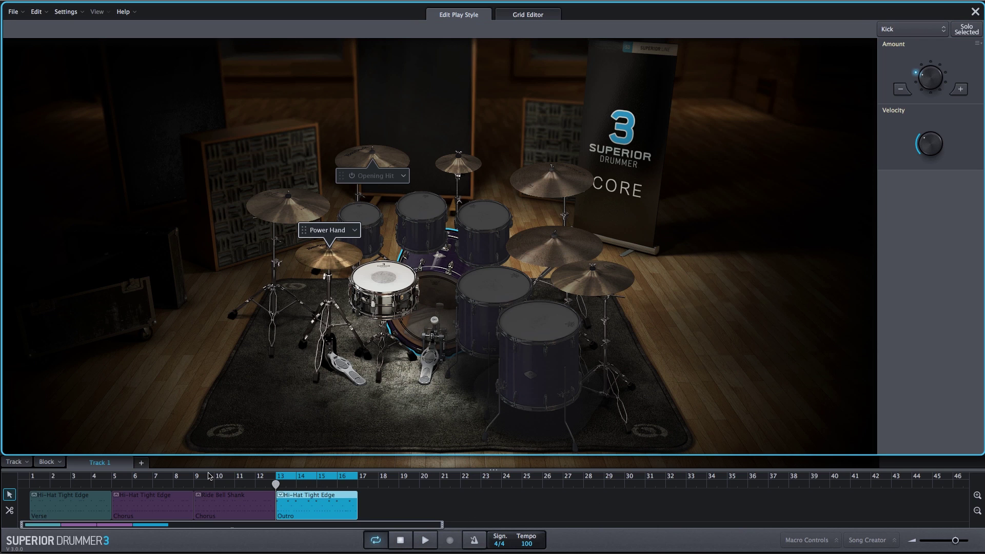
Step: Extend the loop range to cover bars 1 to 16, spanning the Verse, both Choruses and the Outro
drag(277, 476, 243, 476)
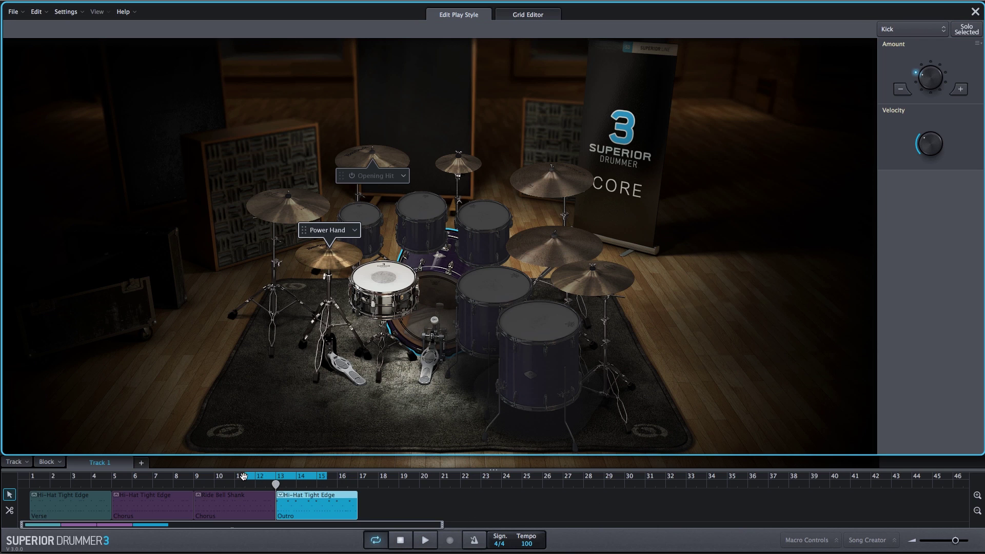
drag(156, 479, 20, 483)
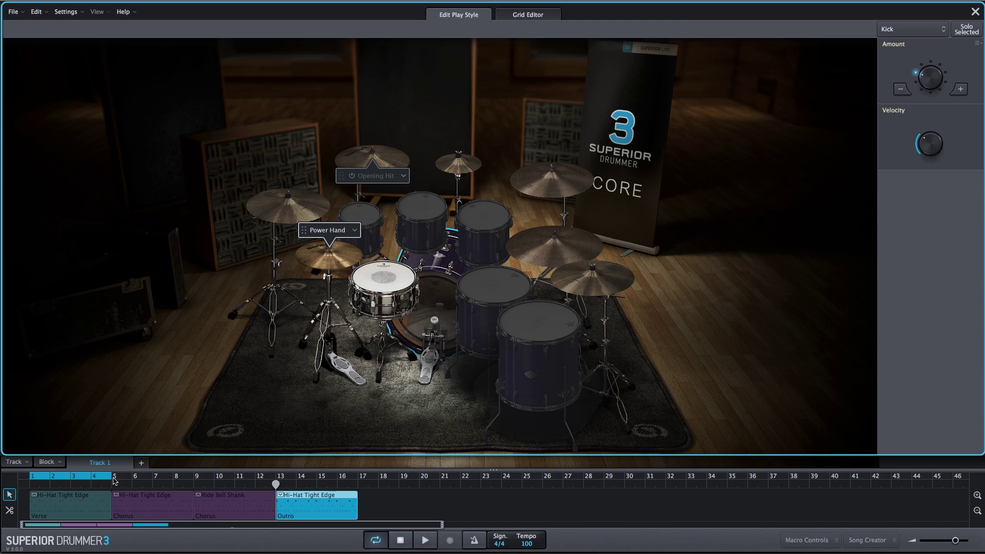
drag(111, 476, 356, 487)
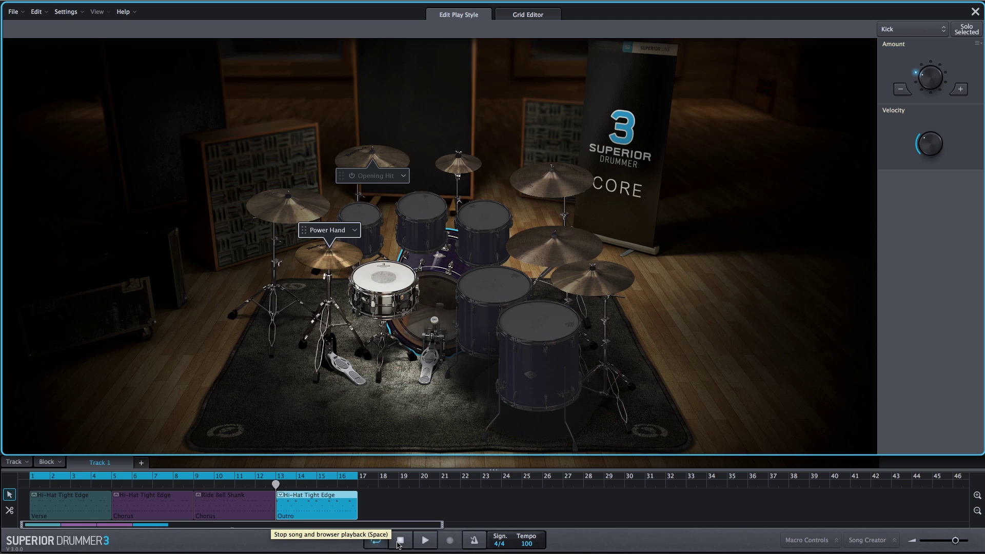
Step: Play the whole song, with the Outro's Opening Hit switched on for Cymbal 2, and stop playback
click(424, 540)
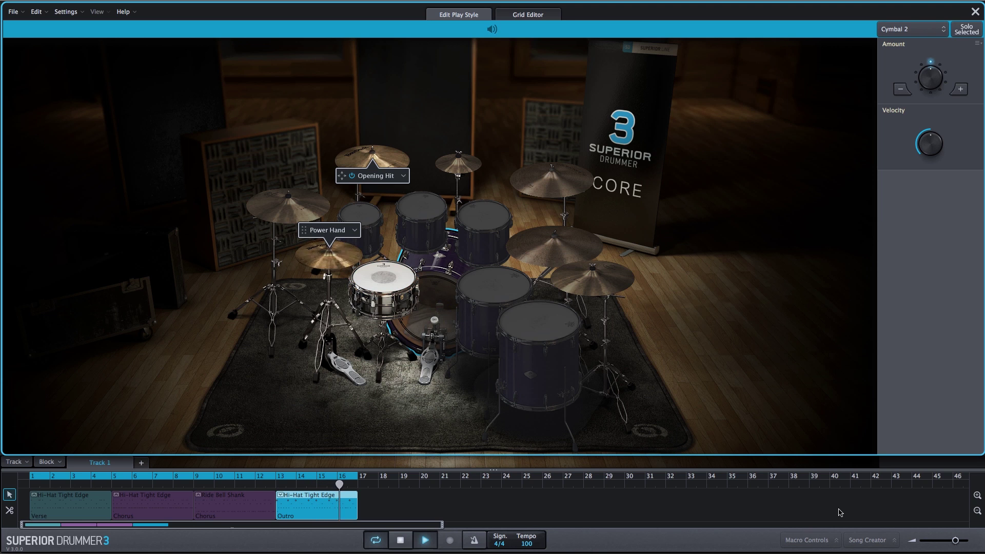
click(395, 544)
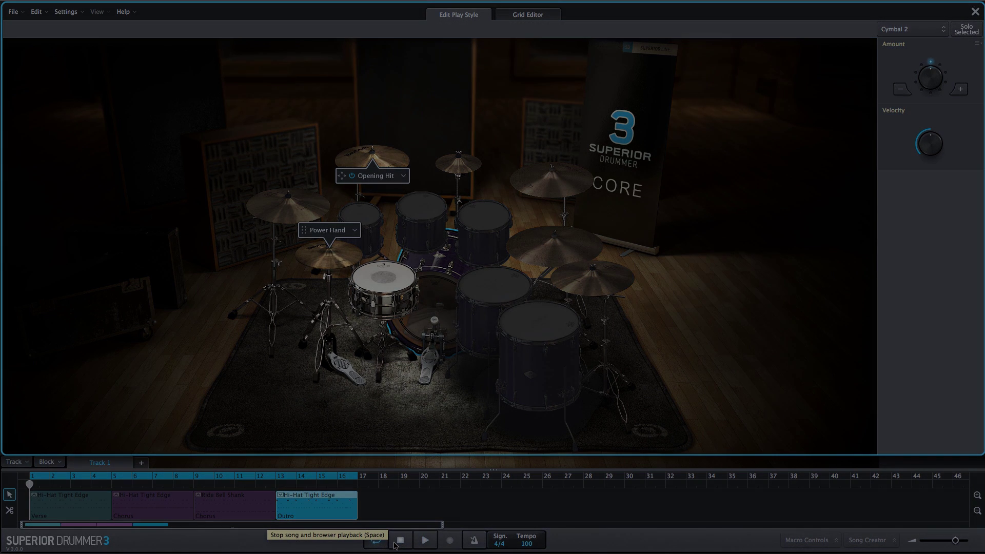